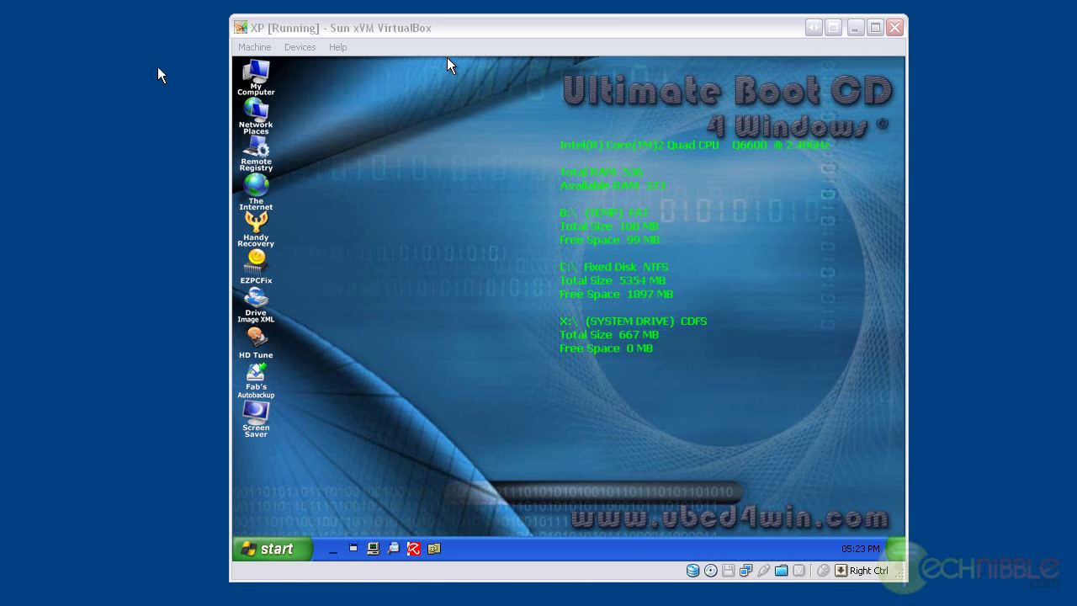
Step: Bring the XP virtual machine window into focus
click(782, 254)
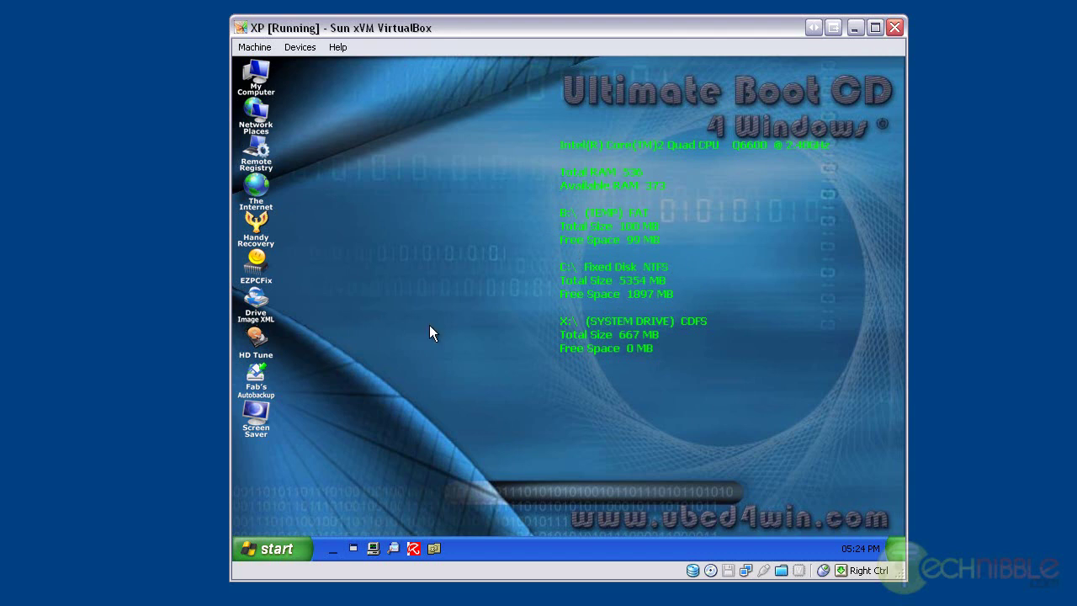
Step: Launch the Registry Restore Wizard from Start > Programs > Registry Tools
click(282, 543)
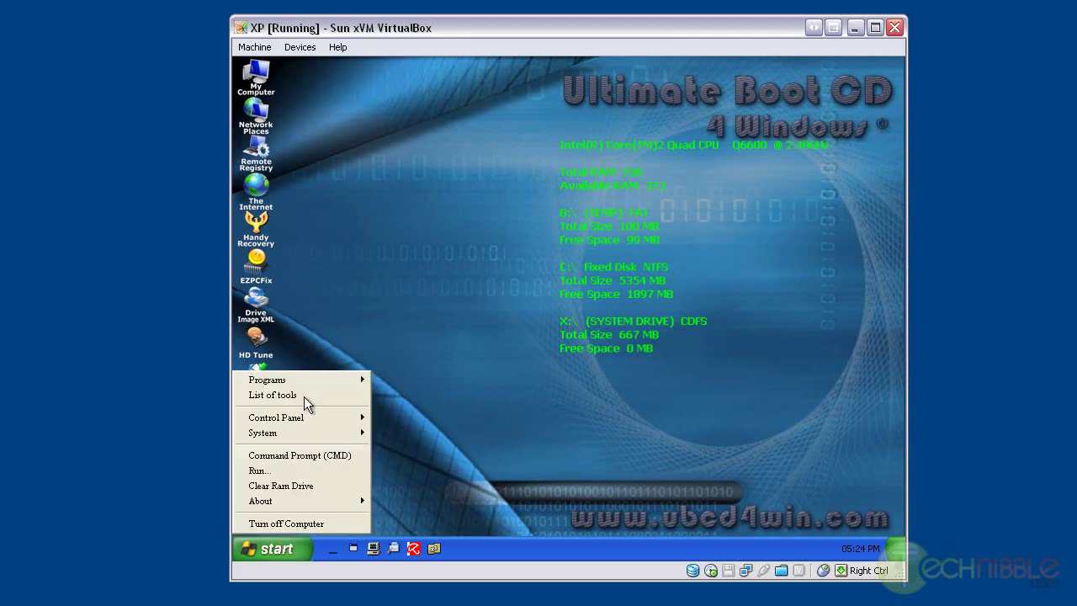
mouse_move(300, 380)
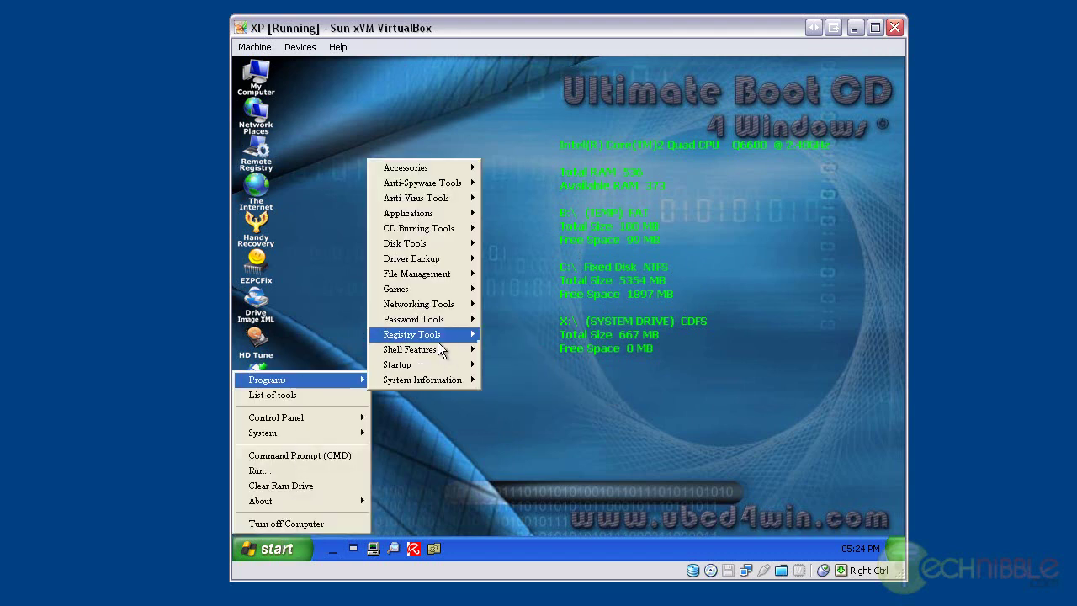
mouse_move(437, 336)
mouse_move(504, 338)
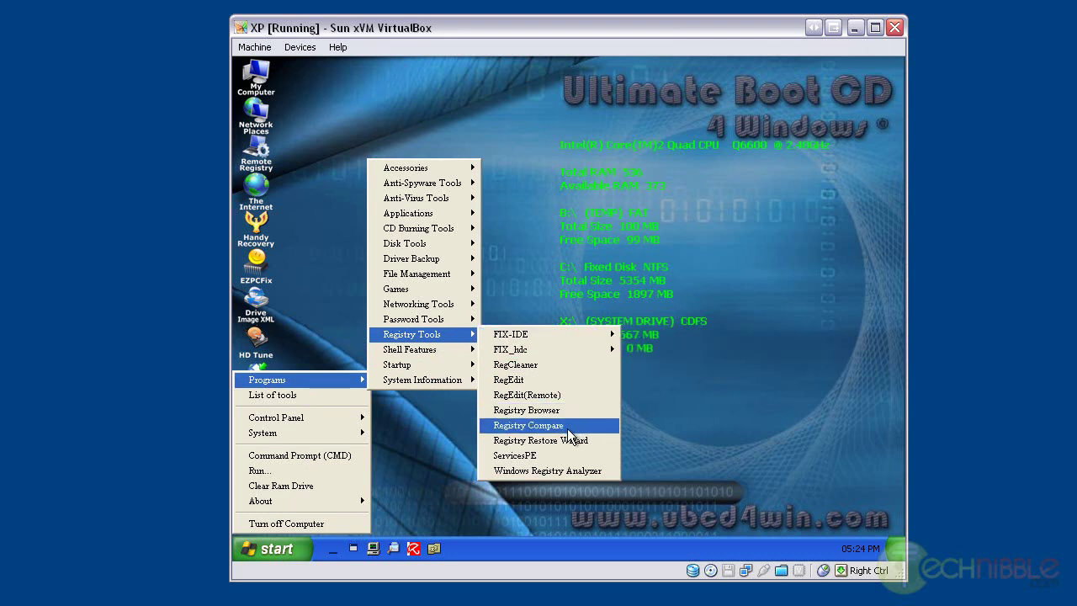
click(599, 441)
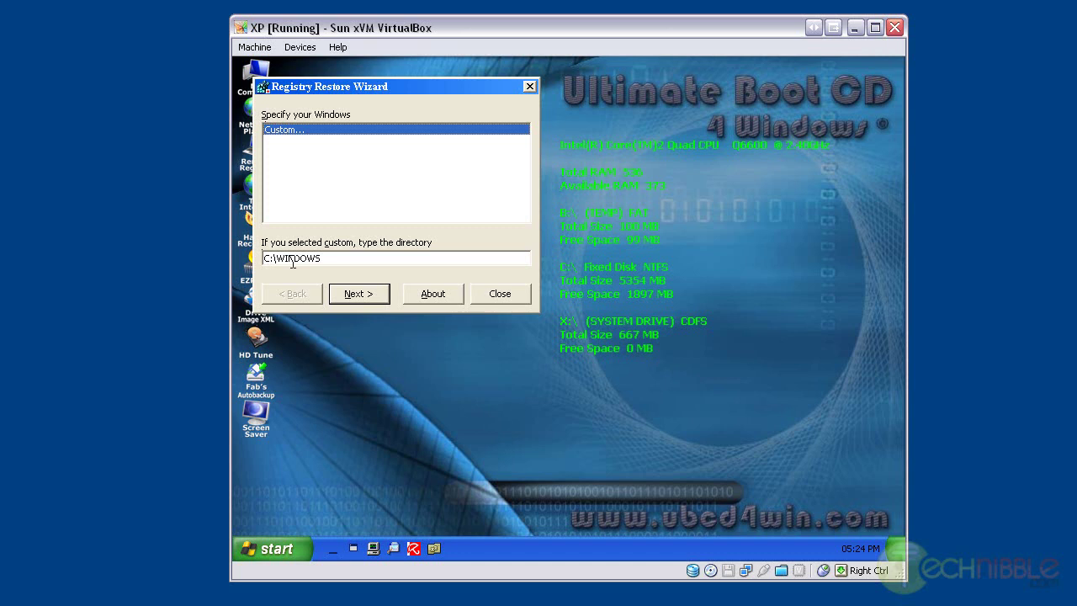
Step: Accept the C:\WINDOWS directory and dismiss the 'not a valid Windows directory' warning with Yes
click(378, 294)
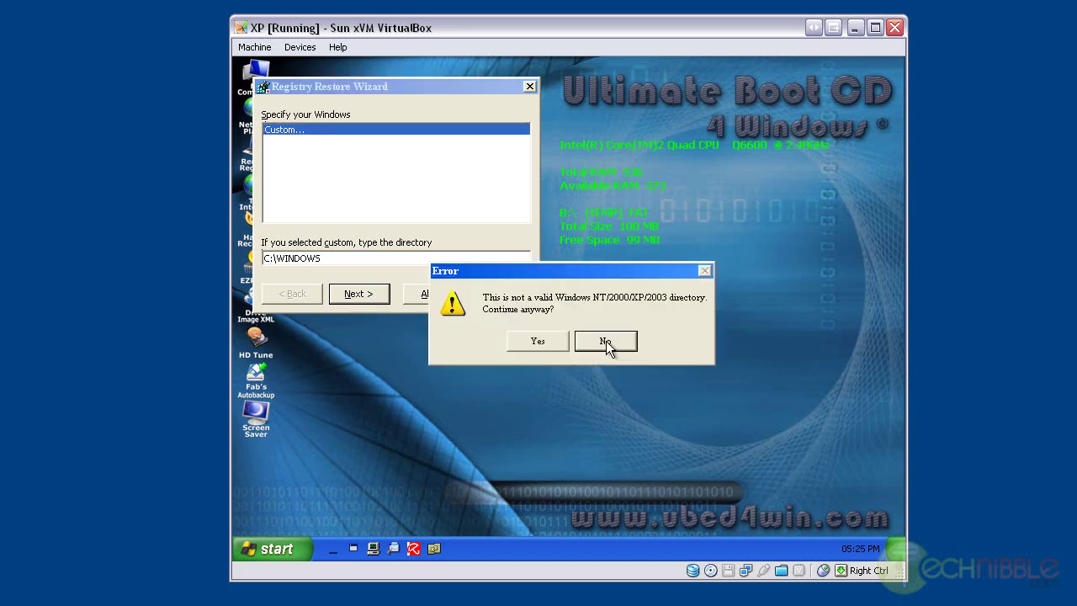
click(547, 338)
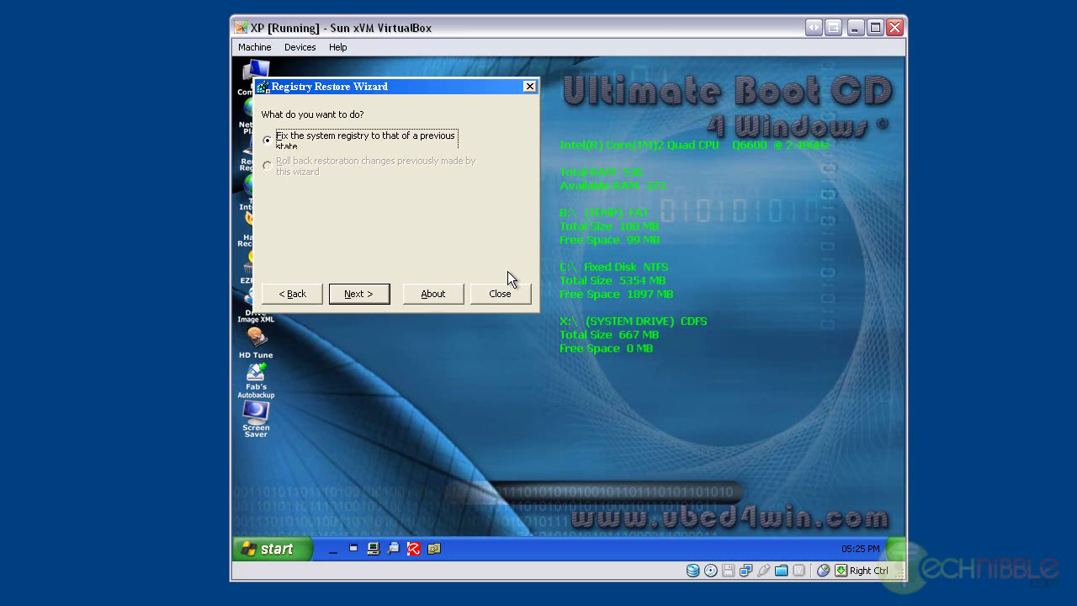
Step: Choose Restore Point 4 (2/18/2009) and confirm restoring the registry to it
click(374, 293)
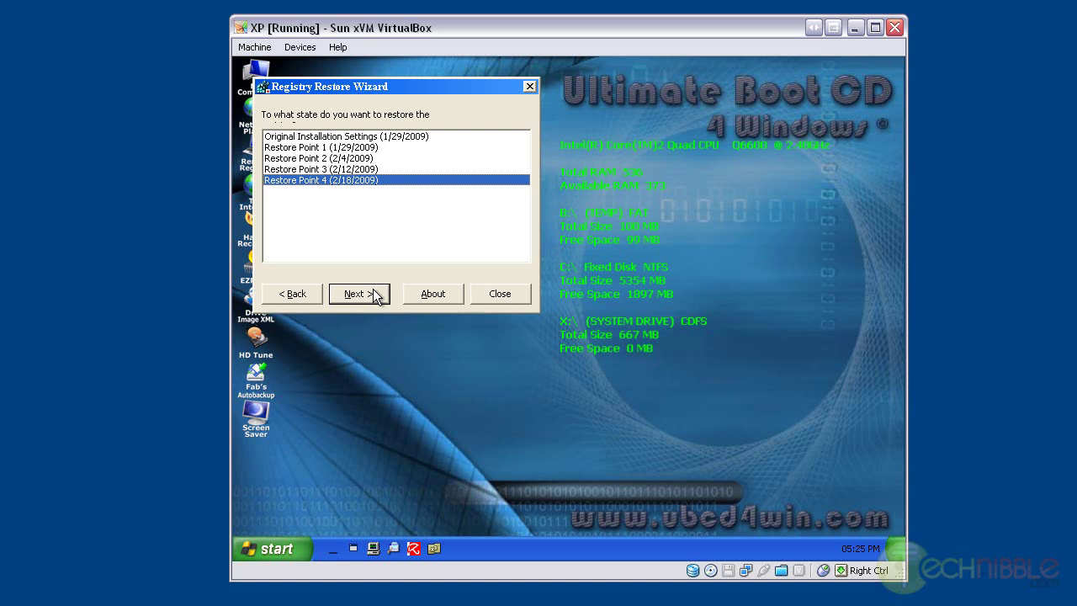
click(375, 294)
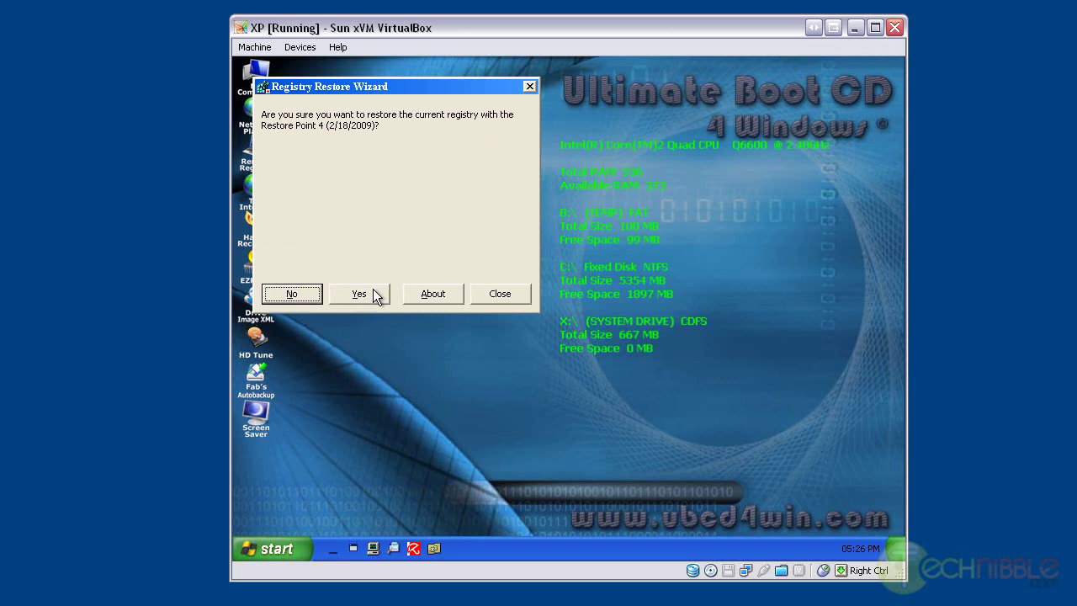
click(374, 291)
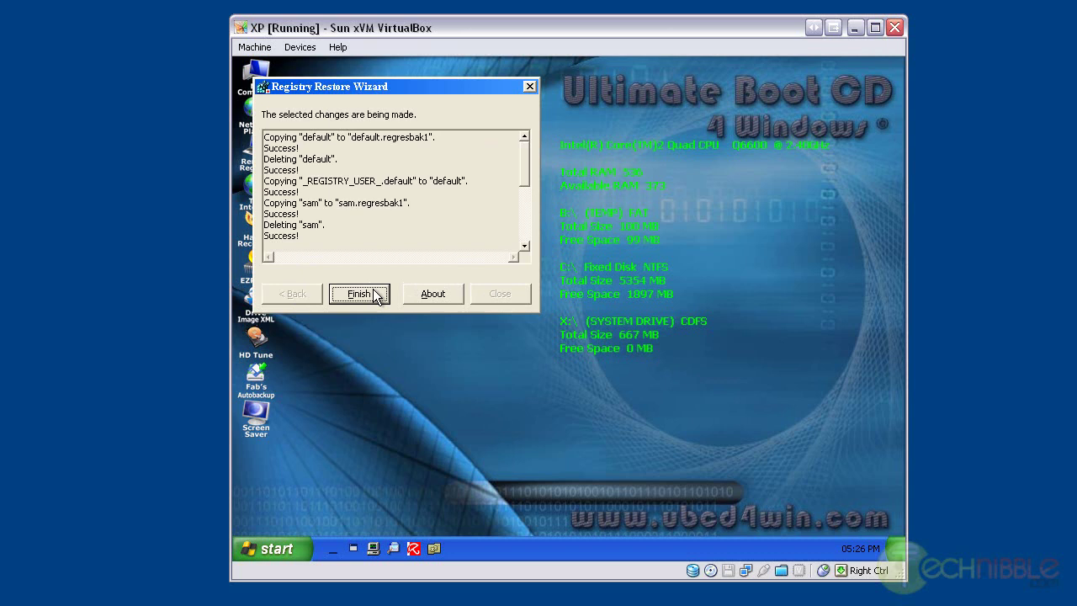
Step: Click Finish to close the completed Registry Restore Wizard
click(375, 294)
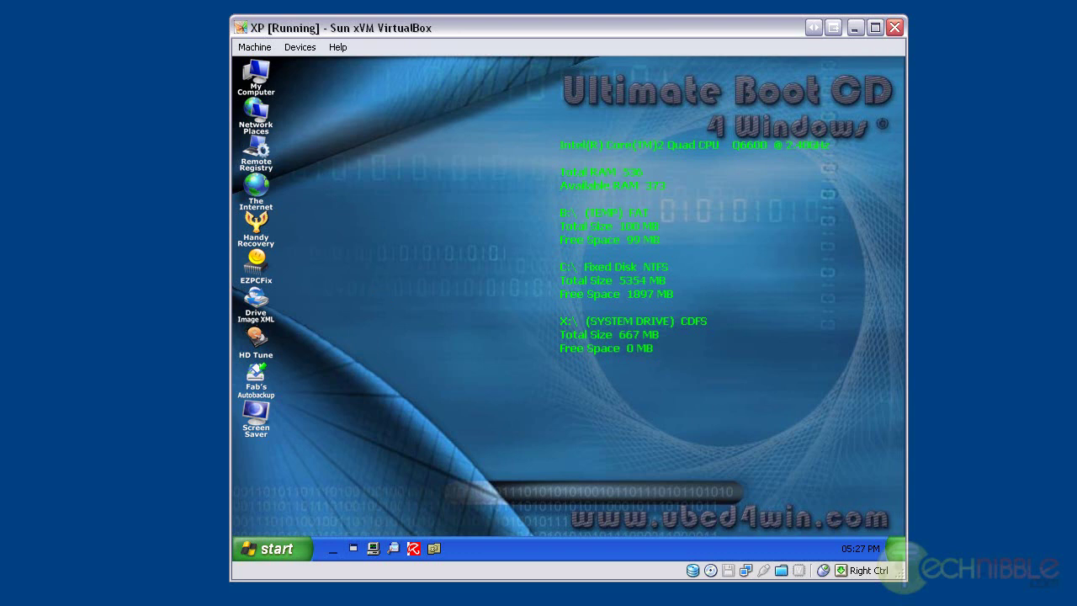
Step: Open a command prompt, switch to drive C:, and start entering the windows\system32 path
click(277, 548)
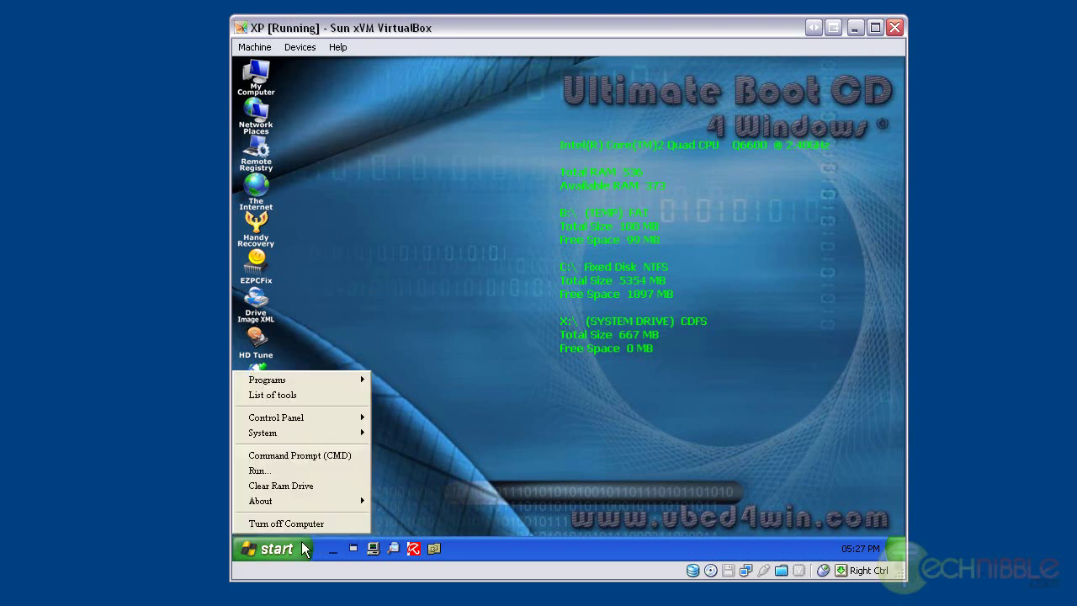
click(307, 459)
text(c:)
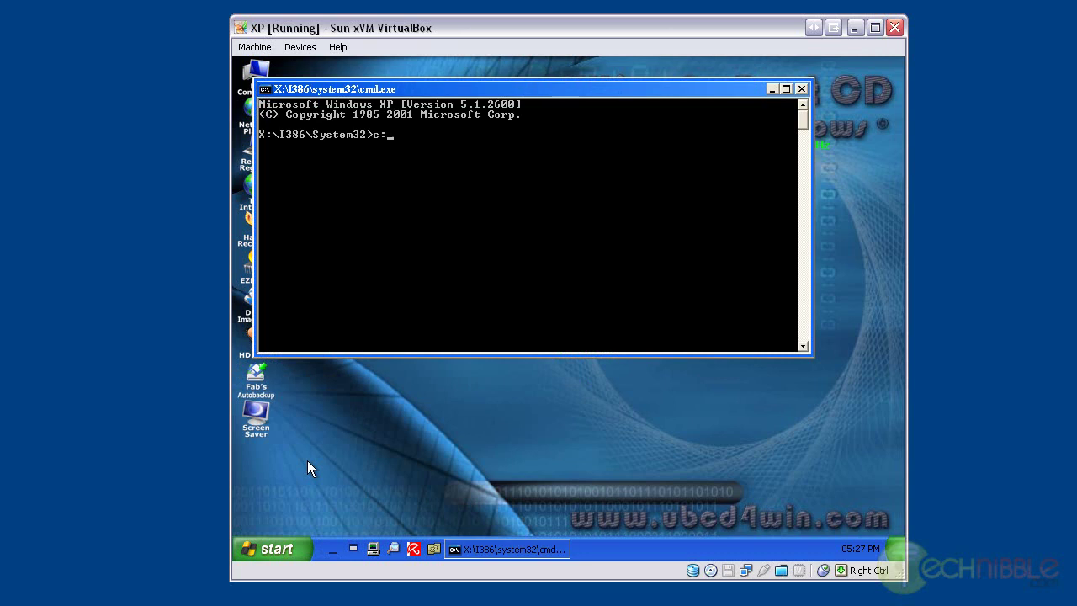
key(Return)
text(windows\system32)
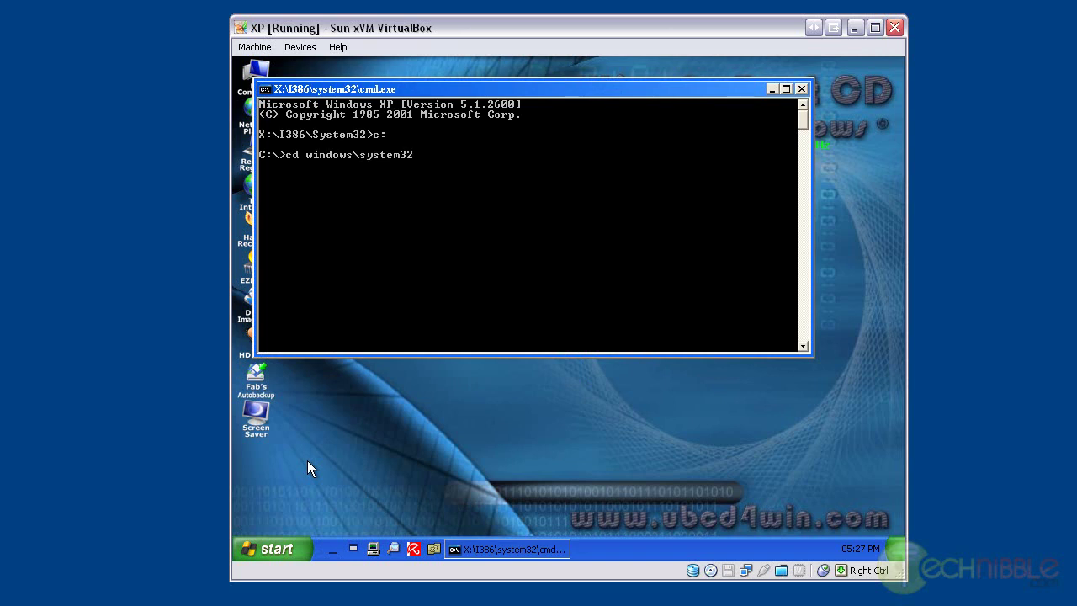
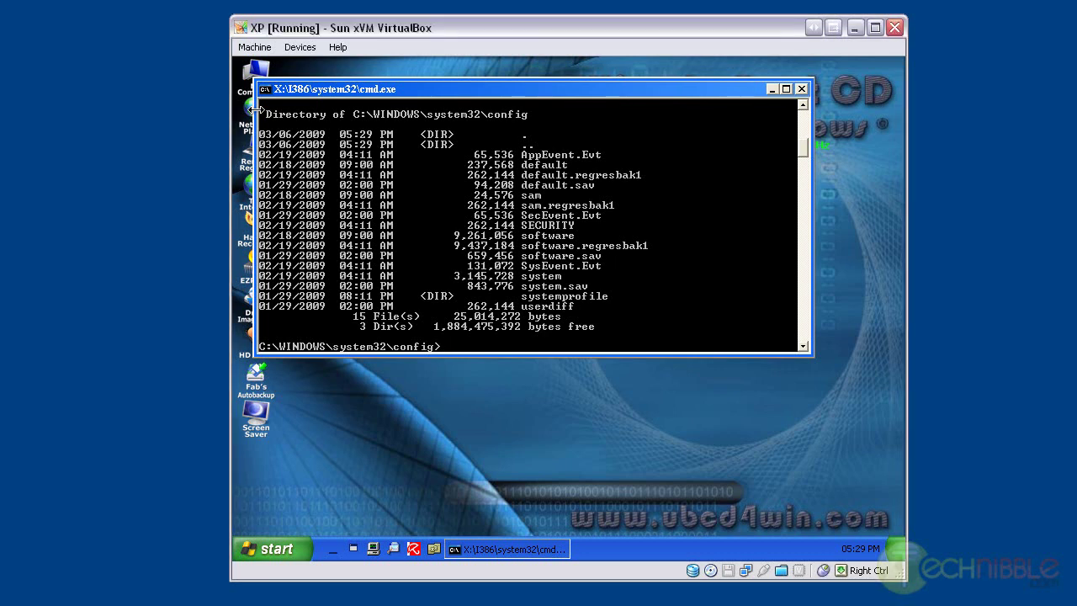
Step: Begin typing the command 'ren system system-old' at the config folder prompt
text(ren system system-old)
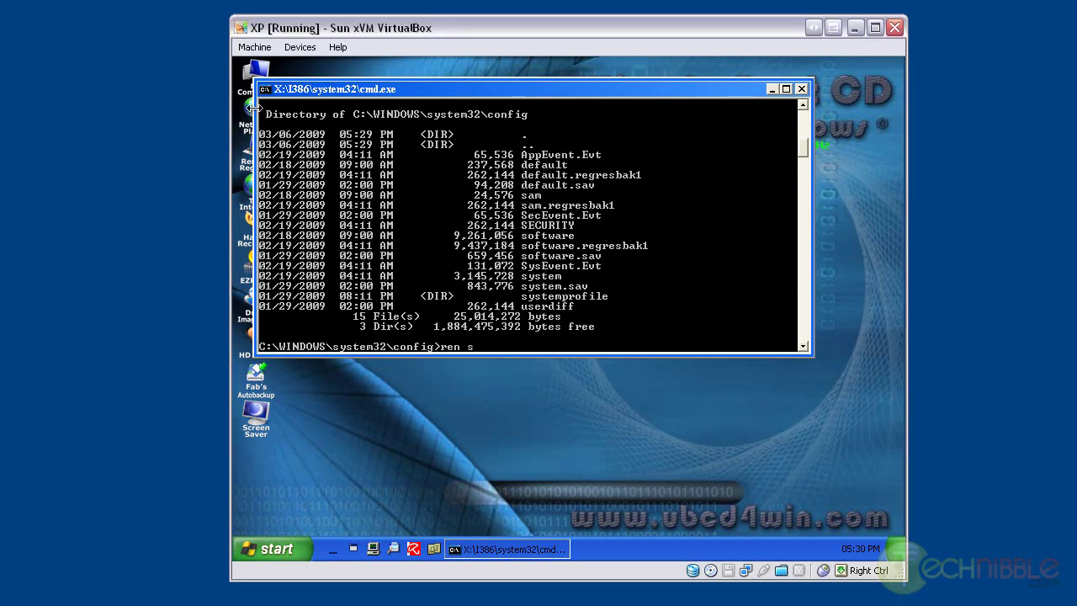
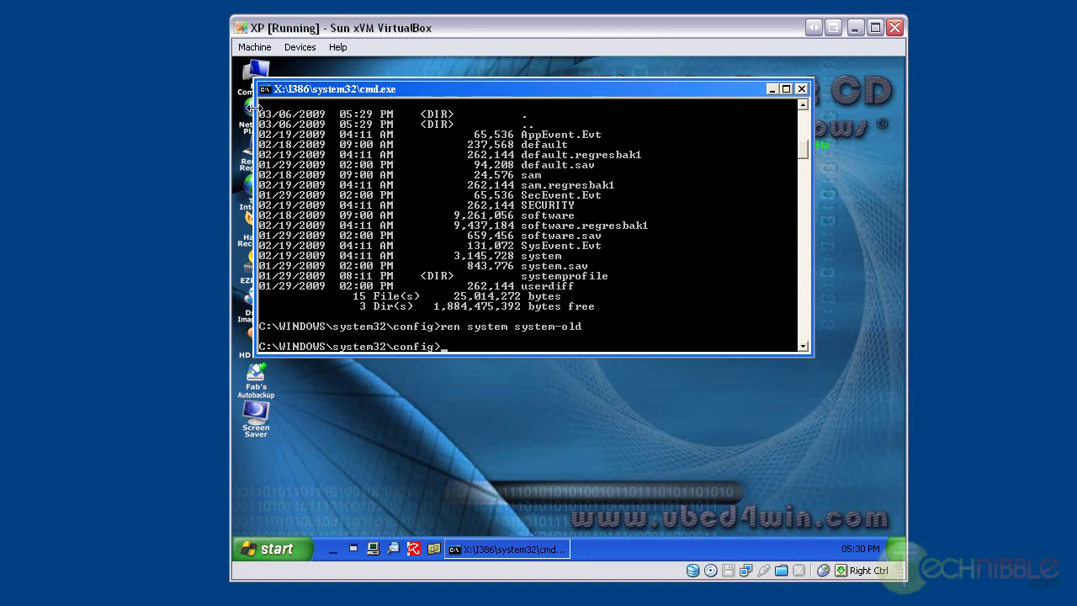
Step: List the config folder with dir to confirm system now shows as system-old
text(dir)
key(Return)
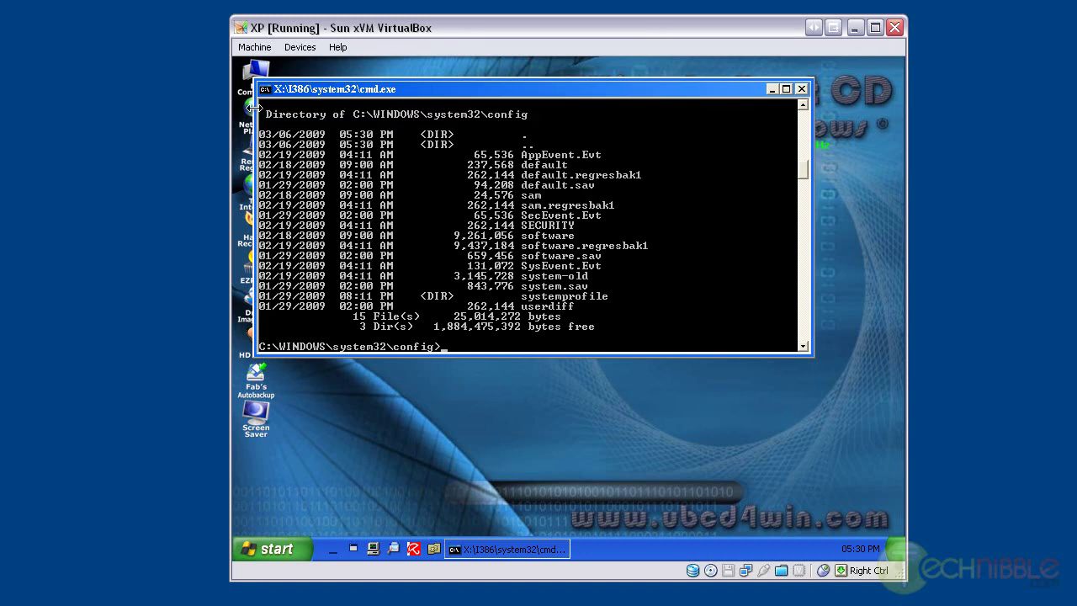
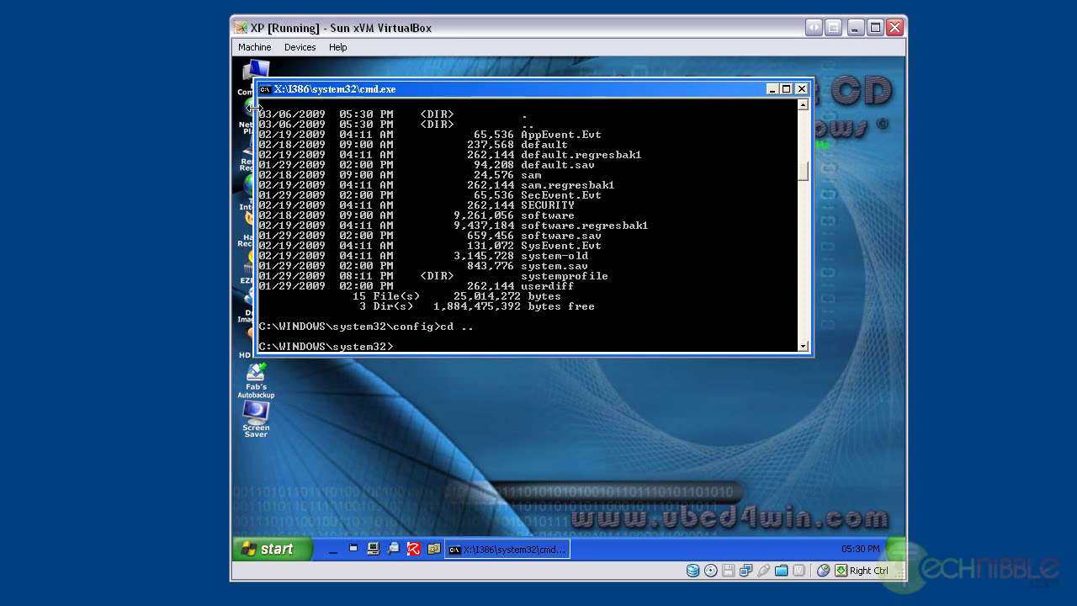
Step: Move up to C:\WINDOWS, change into the repair folder, and begin the dir listing command
text(cd ..)
key(Return)
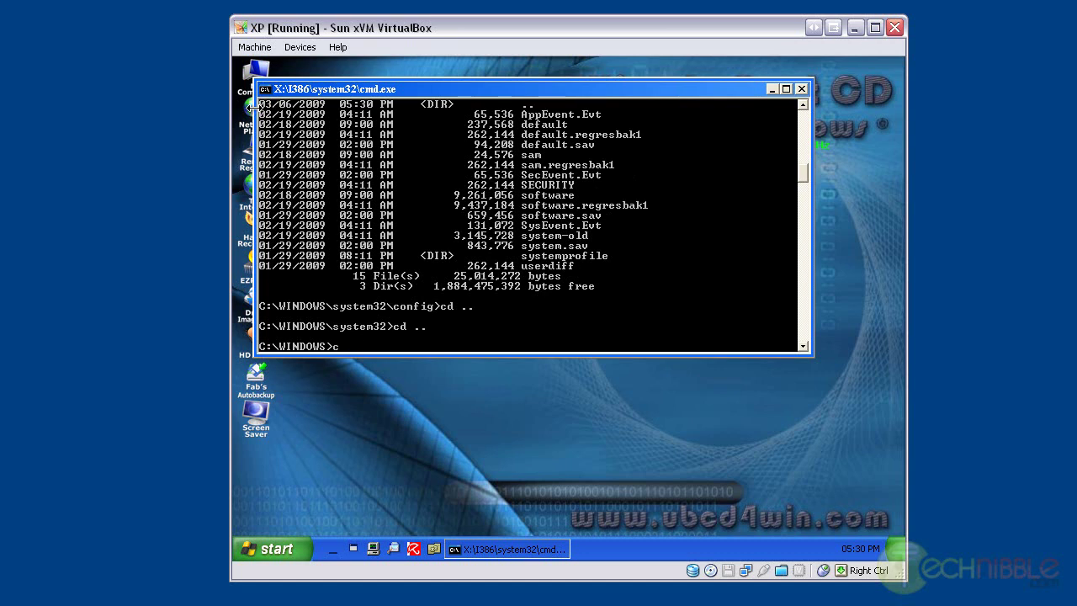
text(cd repair)
key(Return)
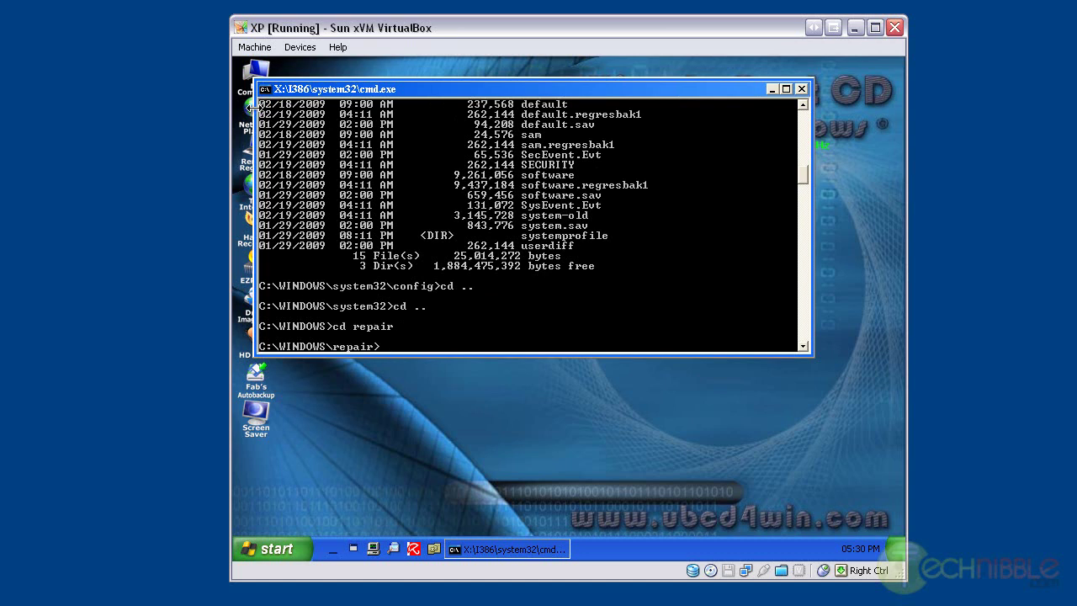
text(dir)
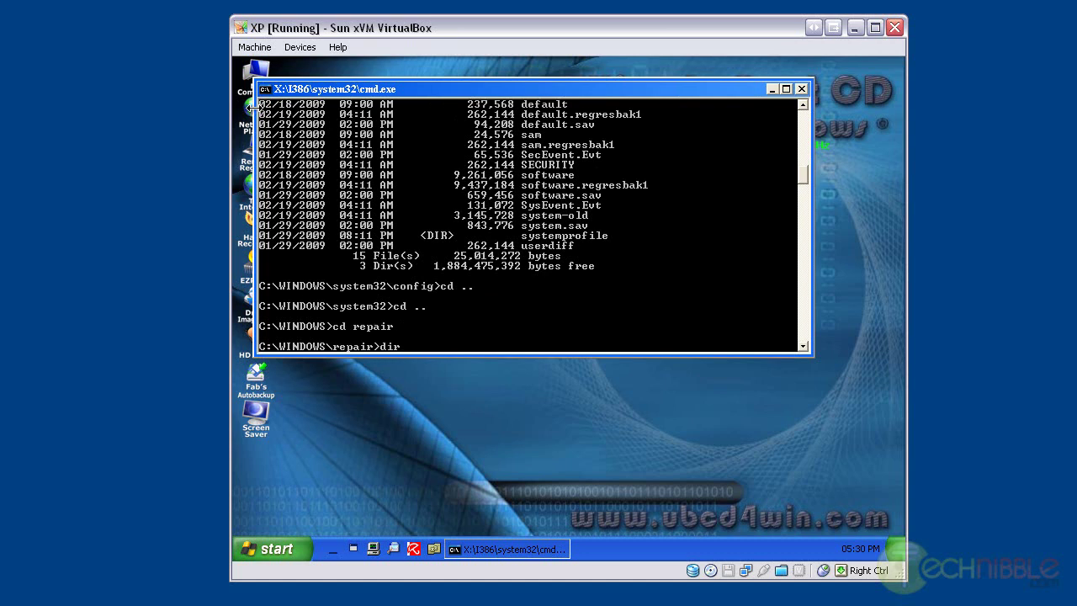
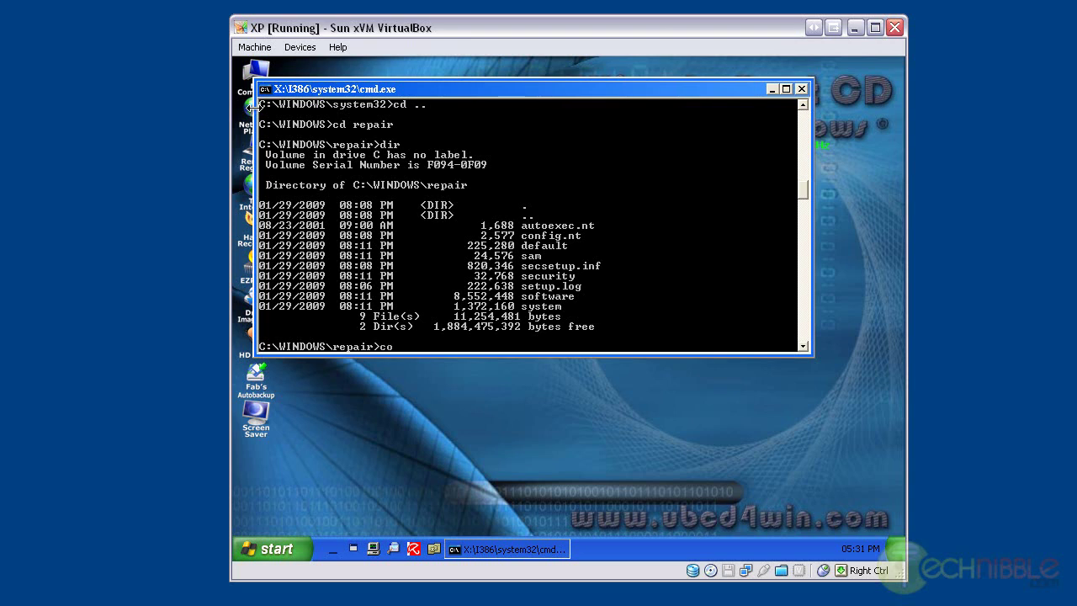
Step: Copy the repair 'system' hive over C:\windows\system32\config\system, confirming 1 file(s) copied
text(py)
text( system)
text( system c:\windows\s)
text(ystem)
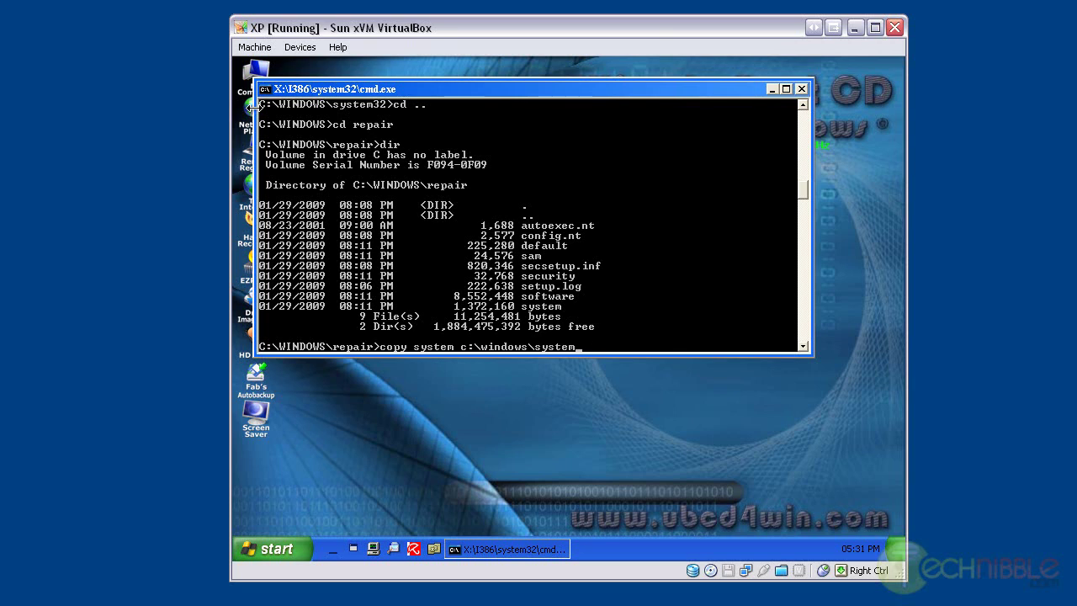
text(32\config\system)
key(Return)
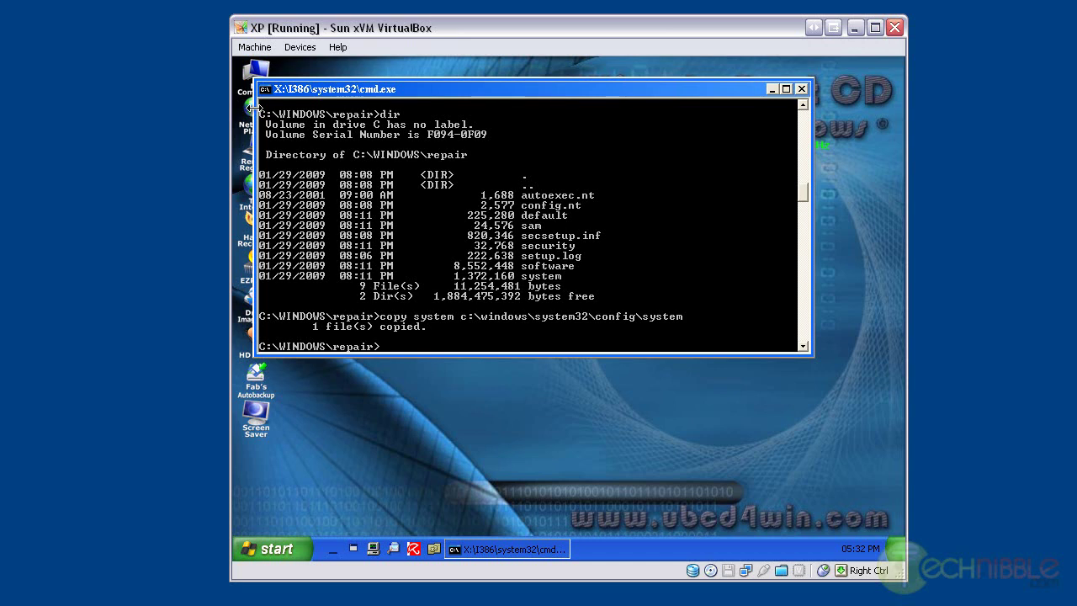
Step: Clear the Command Prompt console with cls, leaving only the C:\WINDOWS\repair prompt
text(cls)
key(Return)
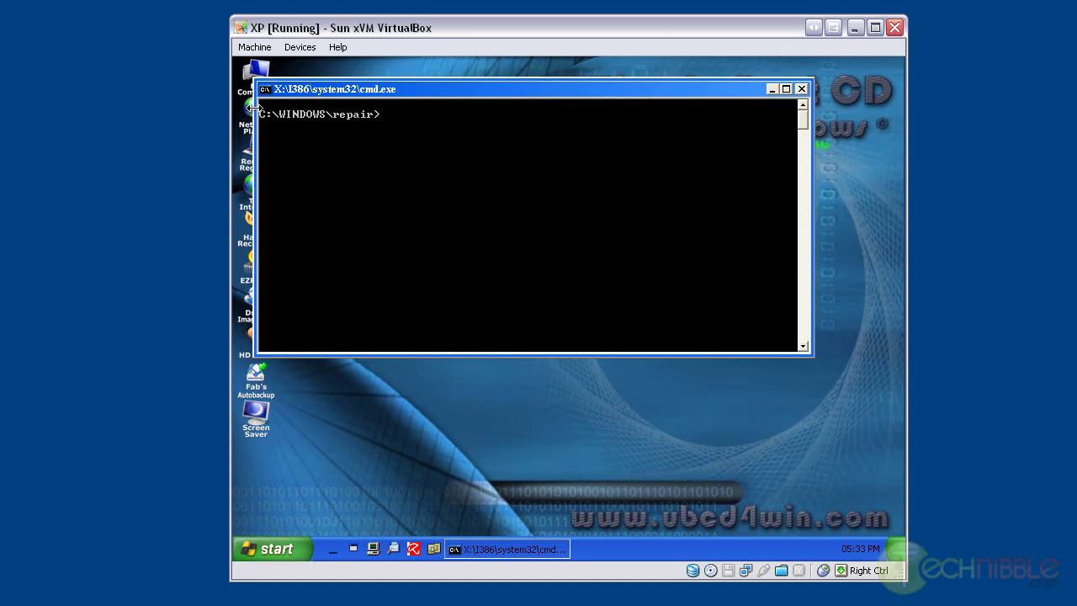
Step: Enter the disk check command chkdsk c: /x /f /r at the repair prompt
text(chkdsk)
text(c: /x /f /r)
Step: Run chkdsk on drive C through all five stages, finishing with 0 KB in bad sectors
key(Return)
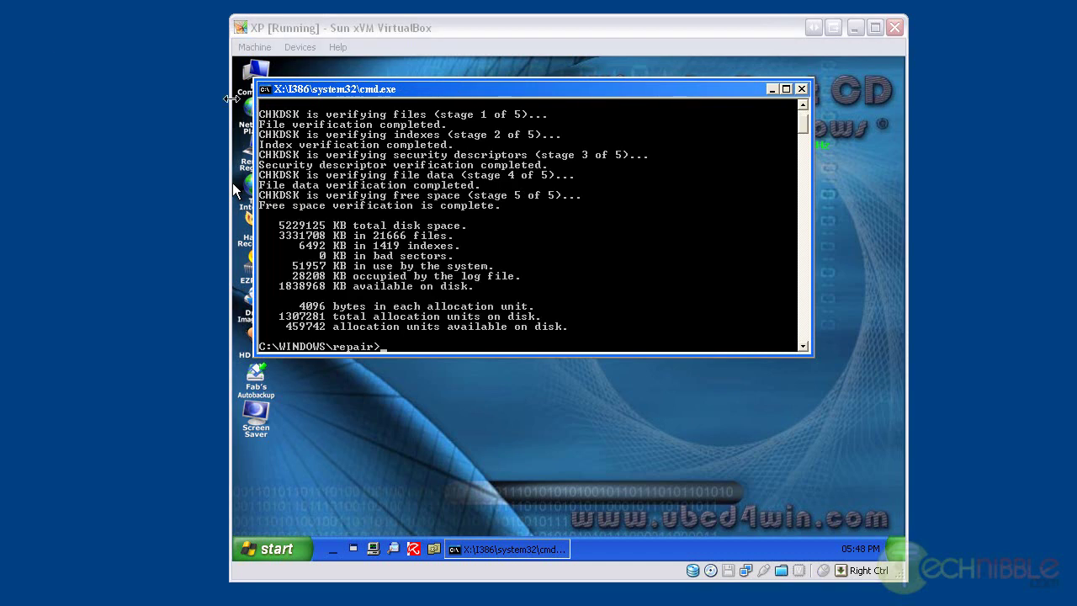
click(602, 89)
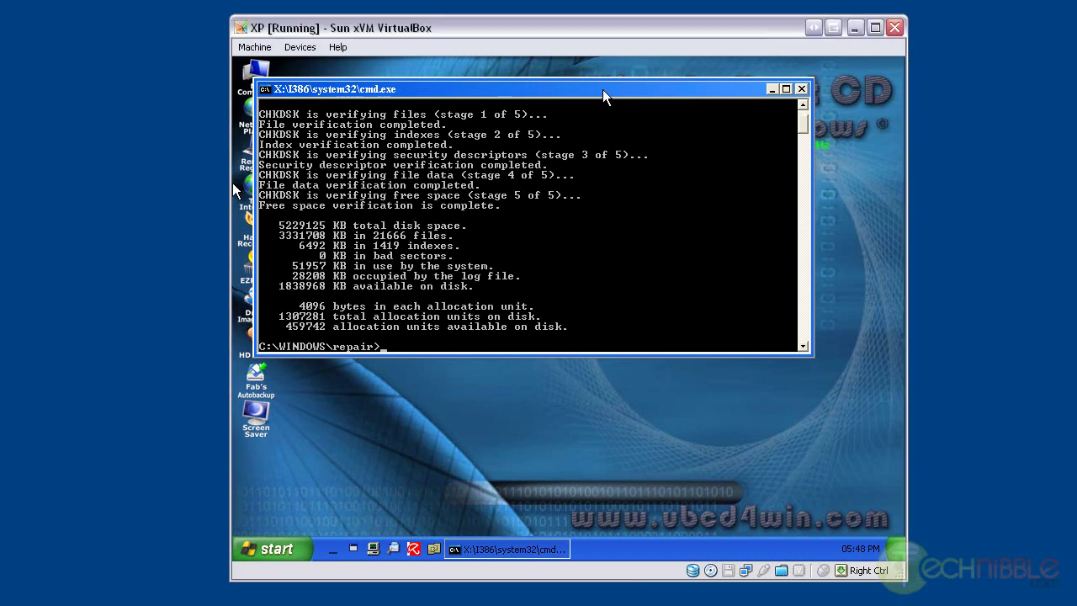
Step: Close the console and shut down the XP guest with the Restart / Eject option
click(802, 88)
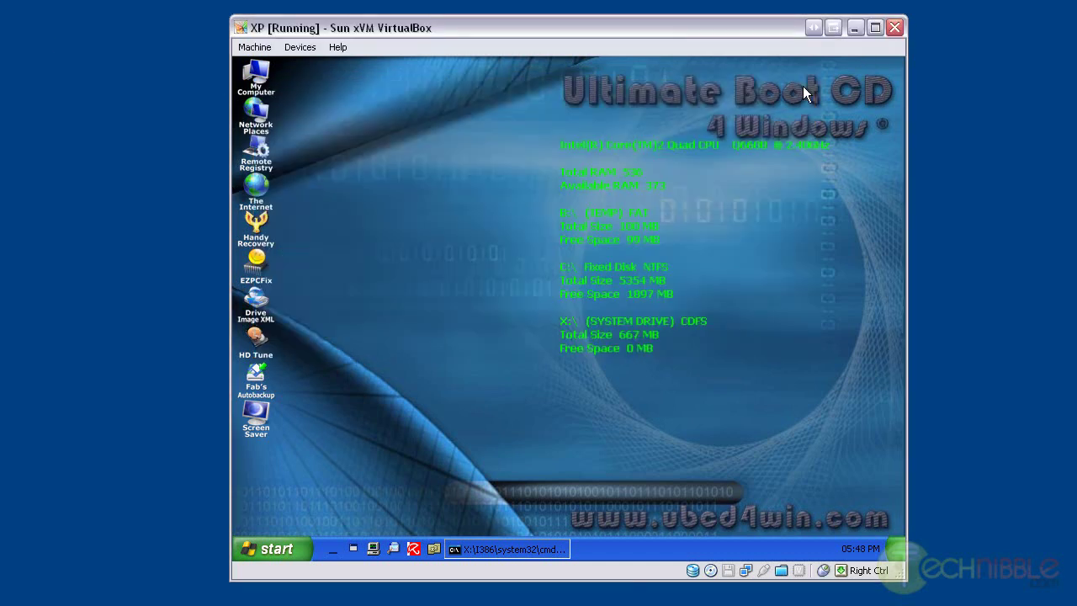
click(260, 551)
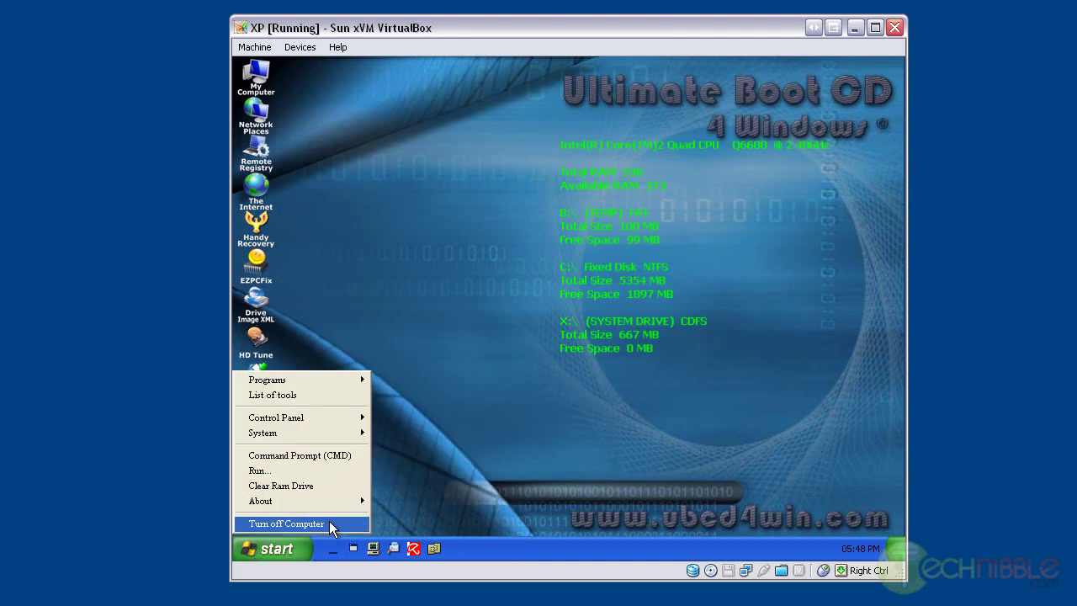
click(329, 521)
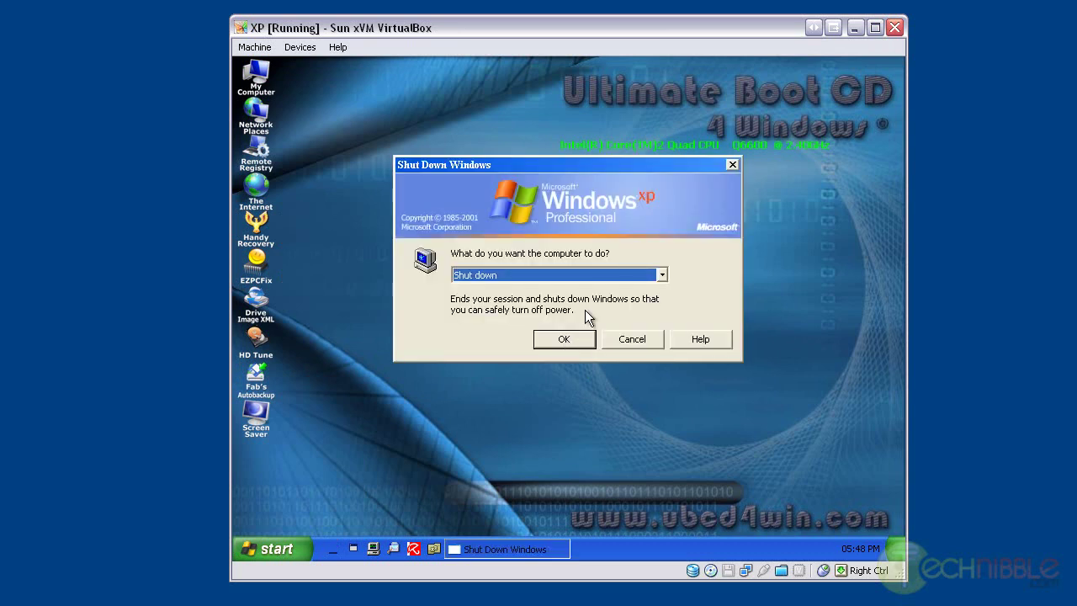
click(579, 280)
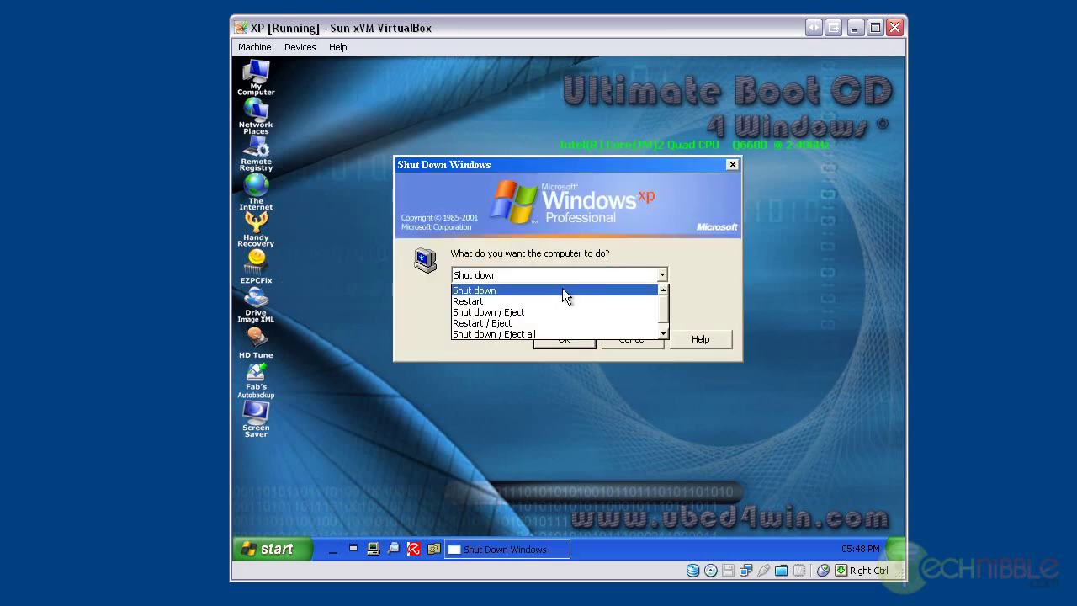
click(536, 324)
click(564, 339)
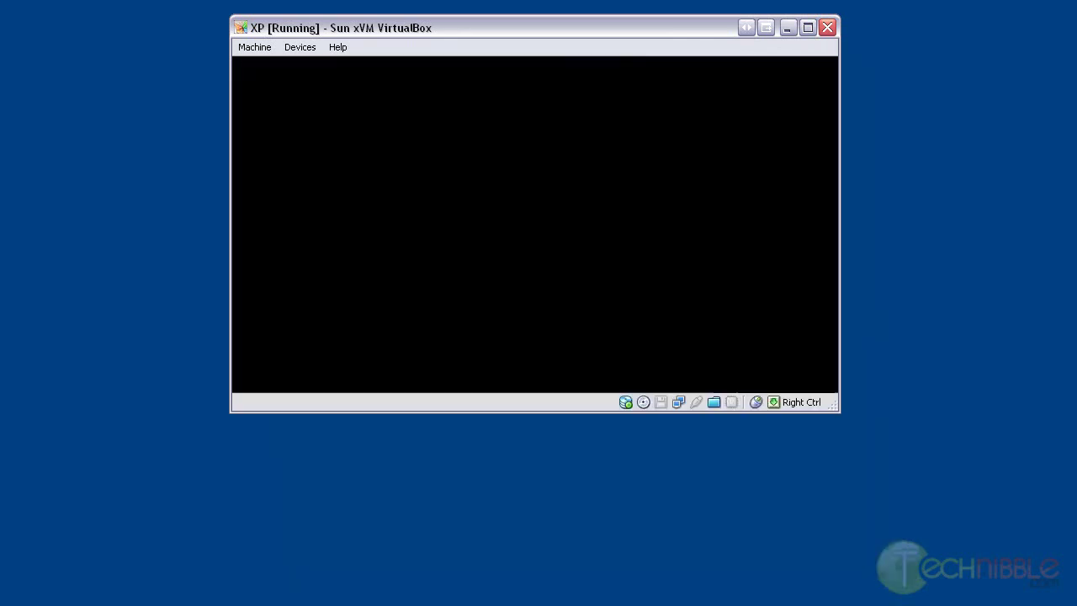